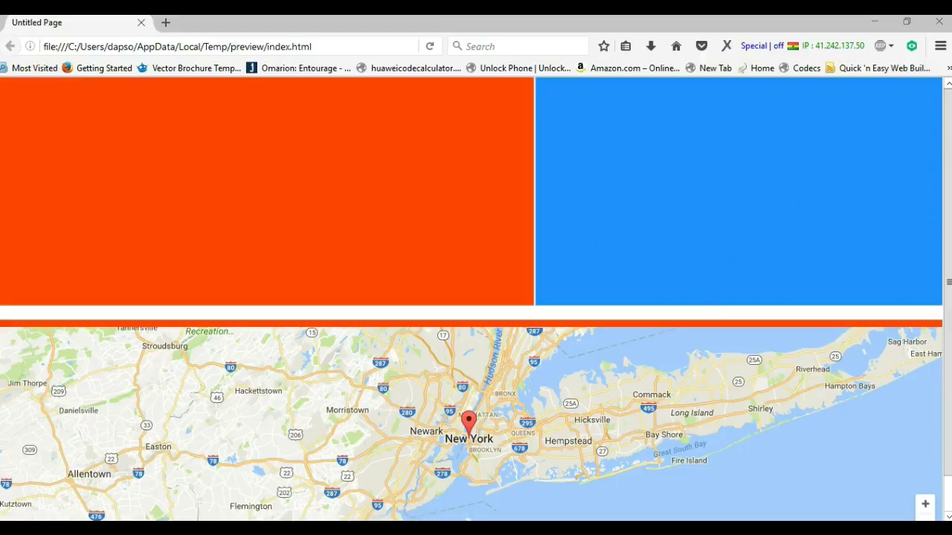
# Step: Leave the Firefox preview of the orange-and-blue map page and return to WYSIWYG Web Builder
pyautogui.hotkey('alt', 'Tab')
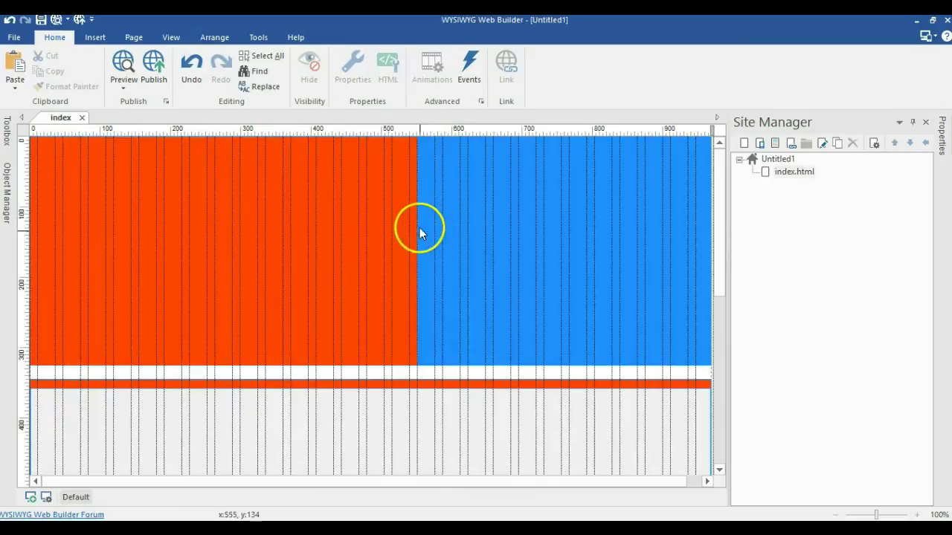
# Step: Auto-hide the Site Manager and delete every object on the page
pyautogui.click(911, 123)
pyautogui.hotkey('ctrl', 'a')
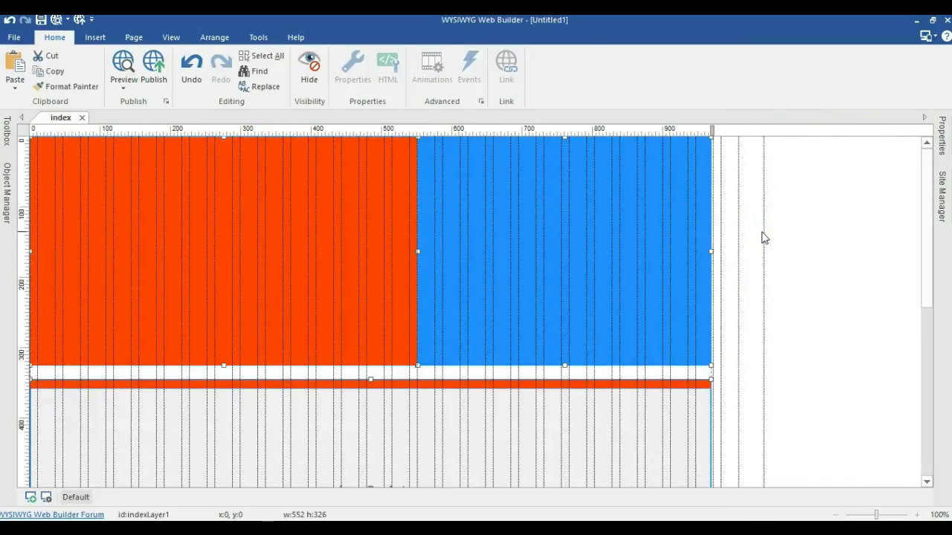
pyautogui.press('Delete')
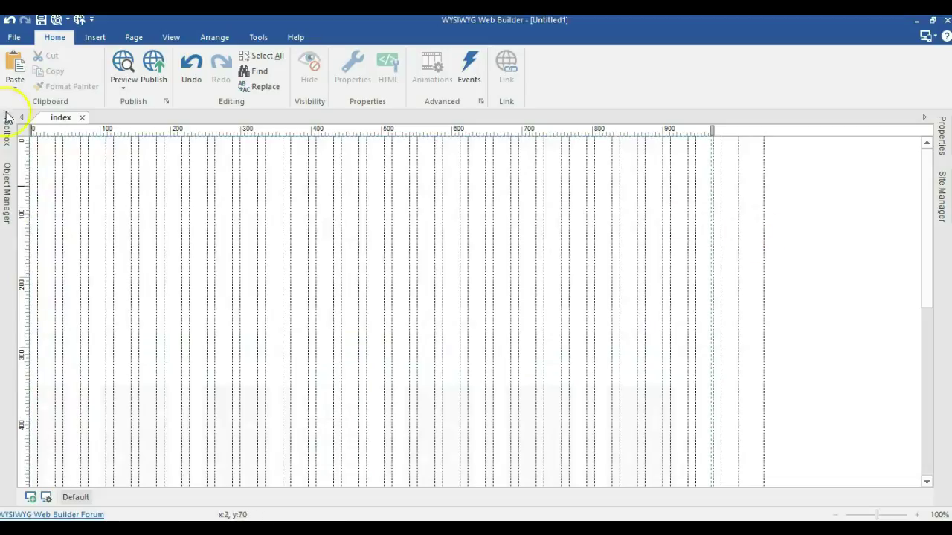
# Step: Draw a Layer at the page's top-left corner and widen it to about 580 px
pyautogui.click(6, 127)
pyautogui.scroll(-1, 70, 365)
pyautogui.click(72, 395)
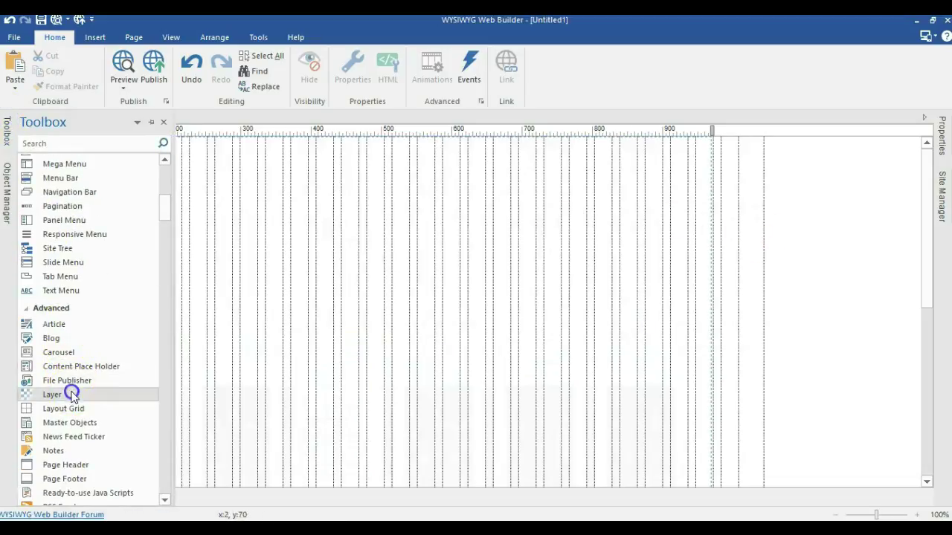
pyautogui.moveTo(208, 195); pyautogui.dragTo(442, 388)
pyautogui.moveTo(334, 328); pyautogui.dragTo(101, 263)
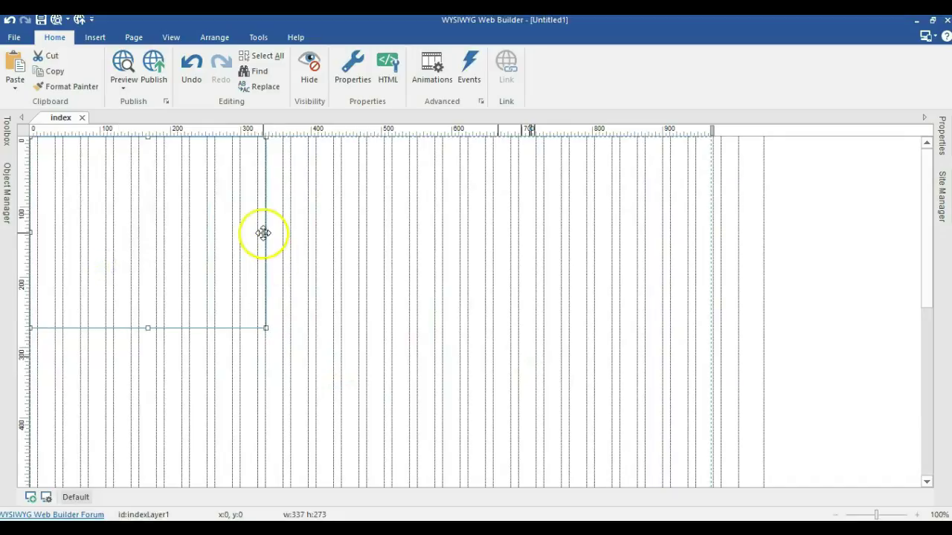
pyautogui.moveTo(264, 233); pyautogui.dragTo(426, 253)
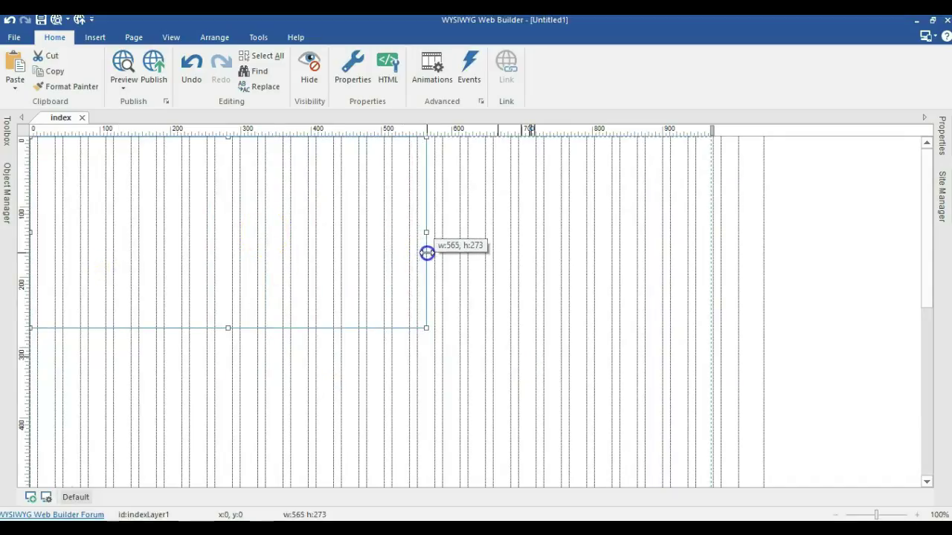
pyautogui.moveTo(427, 253); pyautogui.dragTo(437, 252)
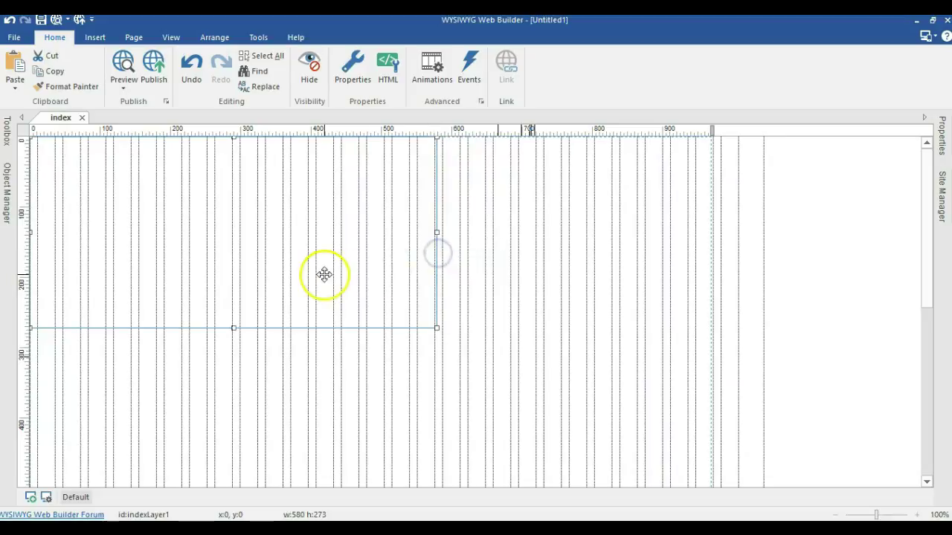
pyautogui.click(484, 276)
pyautogui.click(358, 270)
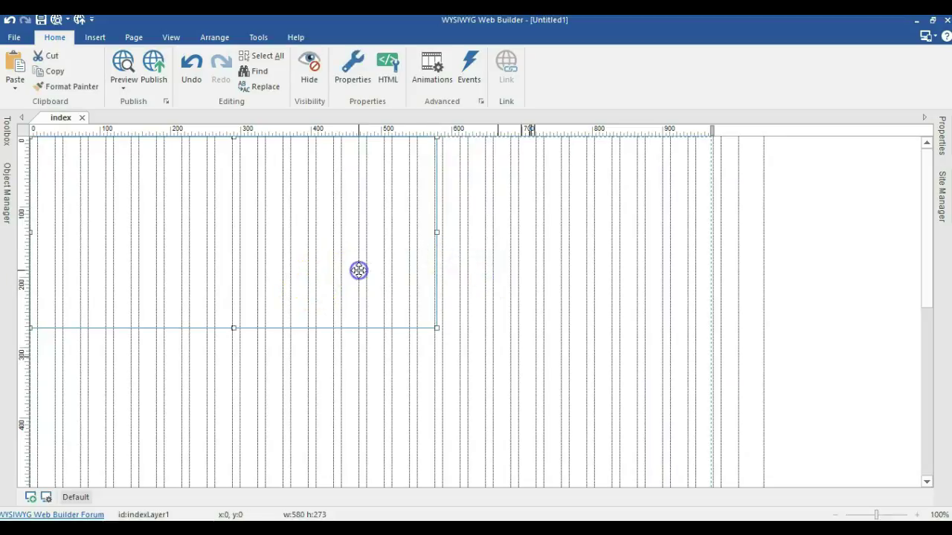
pyautogui.click(497, 220)
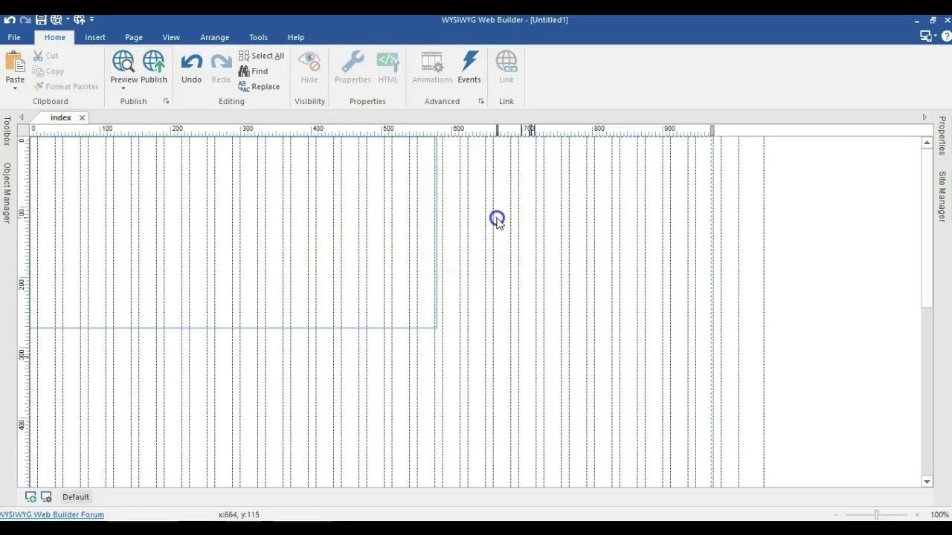
pyautogui.click(388, 219)
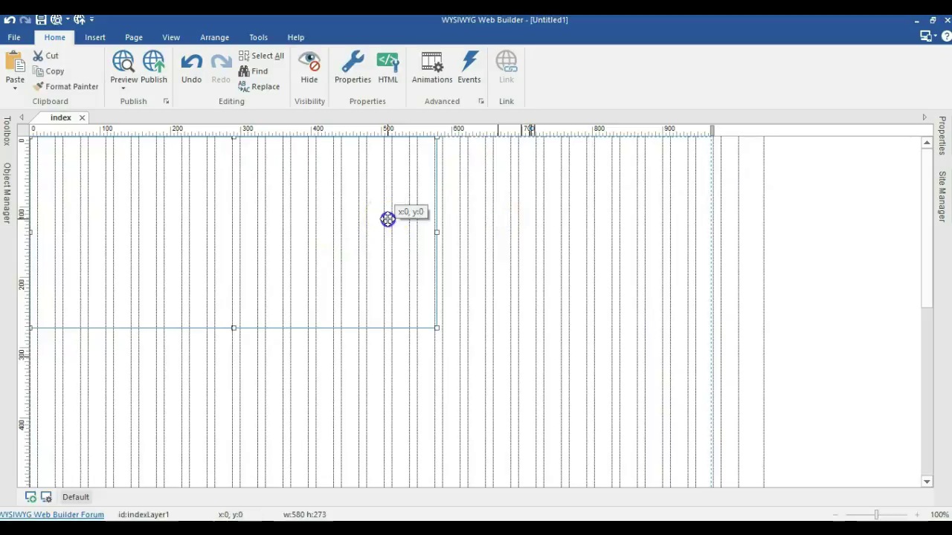
# Step: Copy the layer, place the copy beside the first, and narrow it to about 390 px
pyautogui.rightClick(347, 229)
pyautogui.click(545, 269)
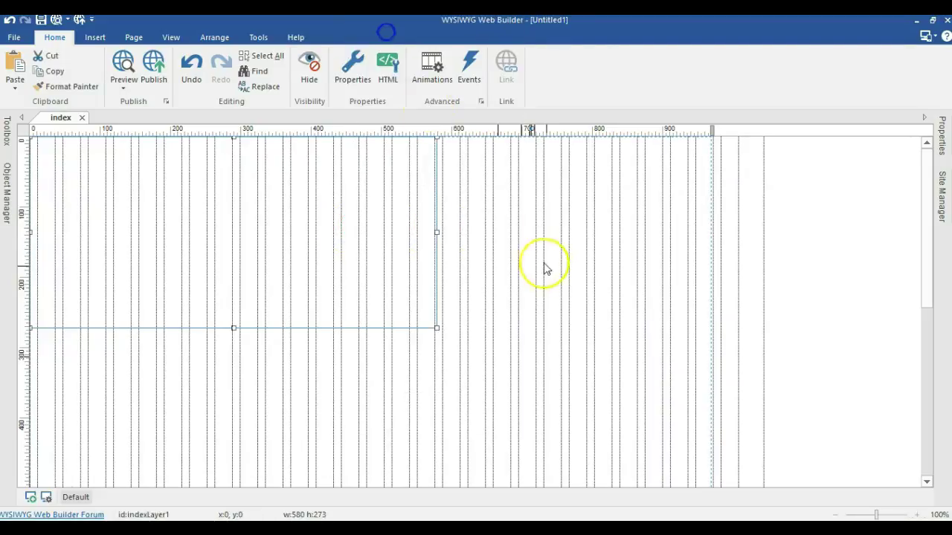
pyautogui.hotkey('ctrl', 'v')
pyautogui.moveTo(614, 307); pyautogui.dragTo(500, 184)
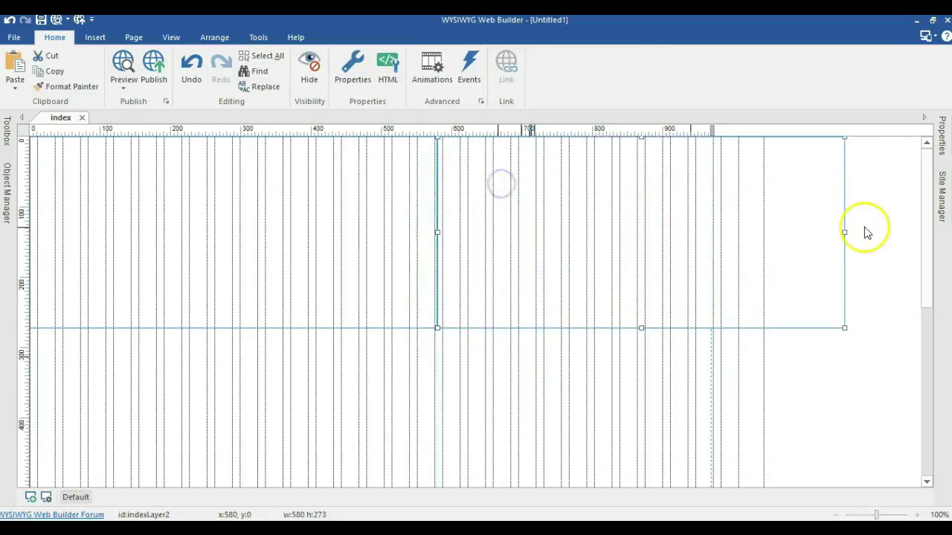
pyautogui.moveTo(845, 232); pyautogui.dragTo(710, 229)
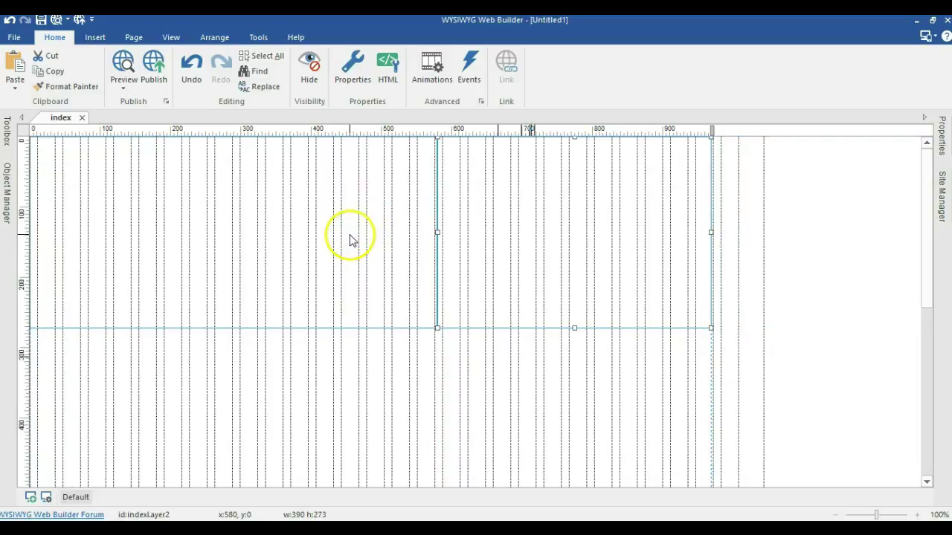
pyautogui.doubleClick(351, 239)
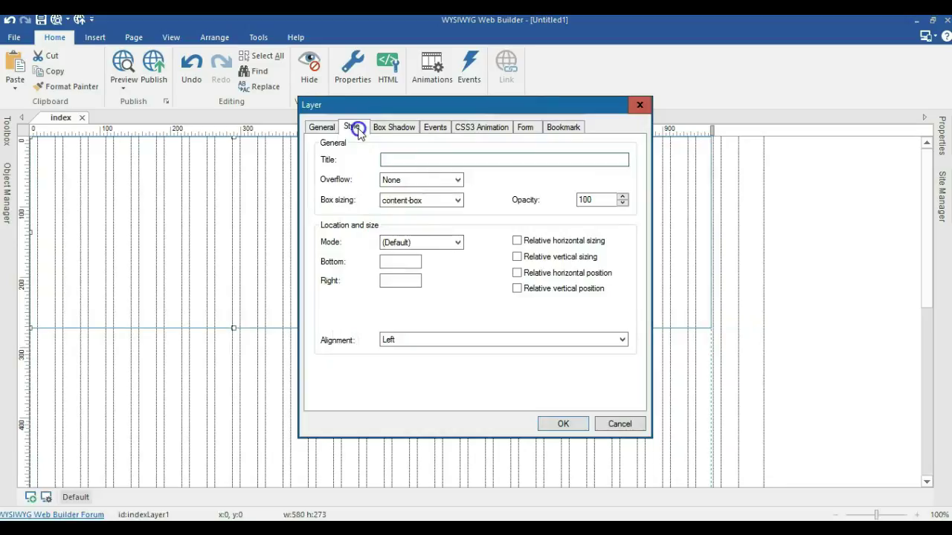
# Step: Give the left layer an orange background colour
pyautogui.click(356, 128)
pyautogui.click(436, 221)
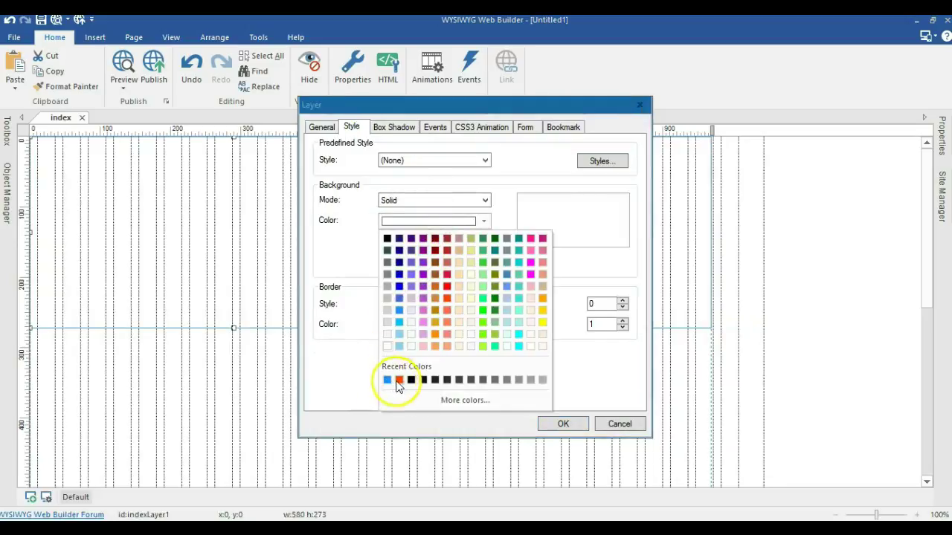
pyautogui.click(398, 380)
pyautogui.click(563, 424)
# Step: Give the right layer a blue background colour
pyautogui.click(538, 246)
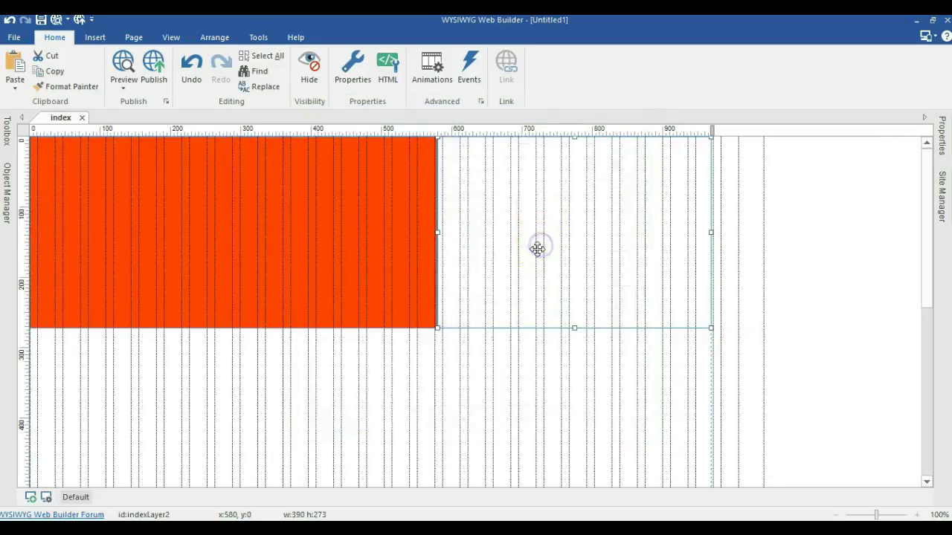
pyautogui.doubleClick(538, 248)
pyautogui.click(352, 127)
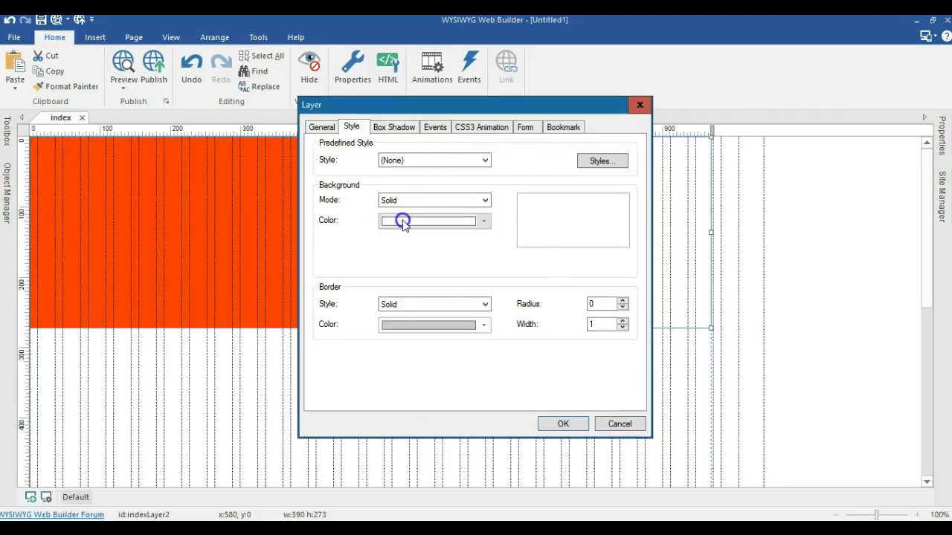
pyautogui.click(401, 221)
pyautogui.click(402, 380)
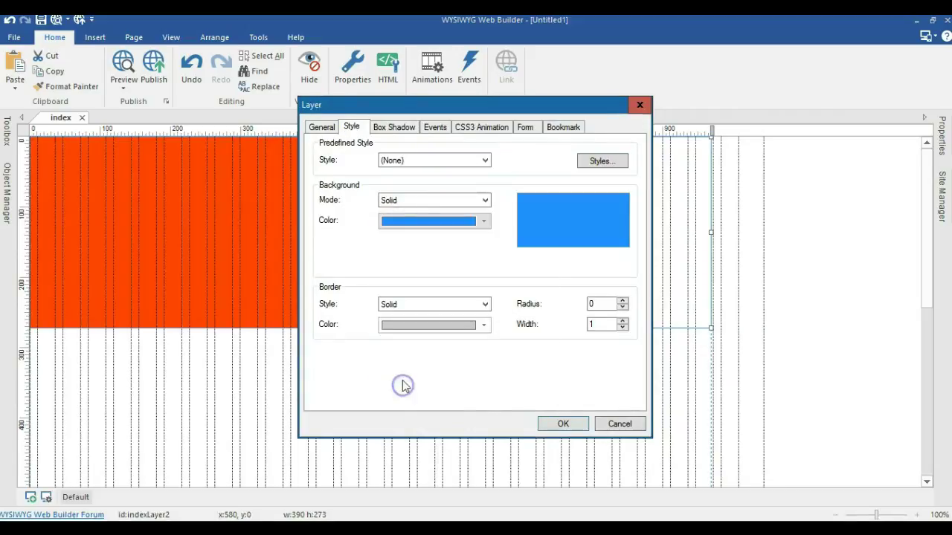
pyautogui.click(563, 425)
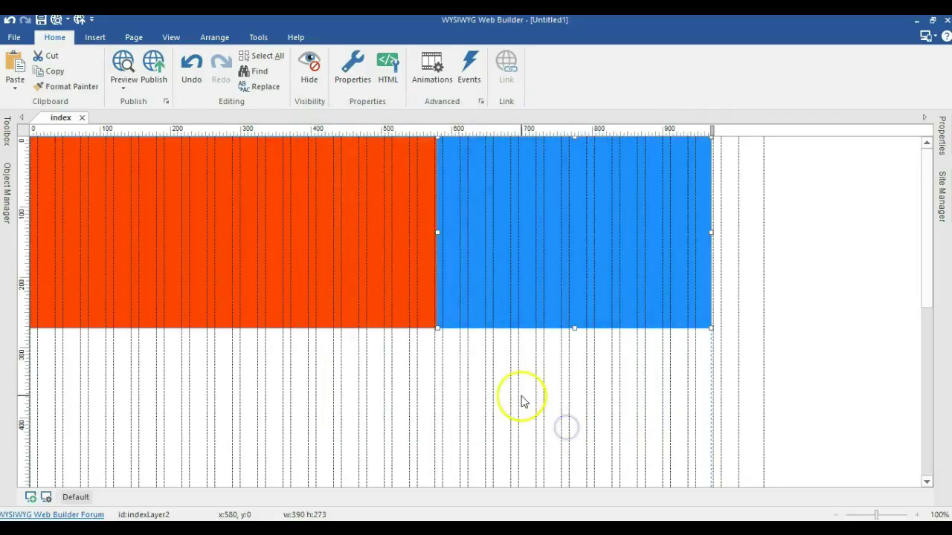
# Step: Make the orange layer's width relative to the browser and set its alignment to Center
pyautogui.doubleClick(321, 241)
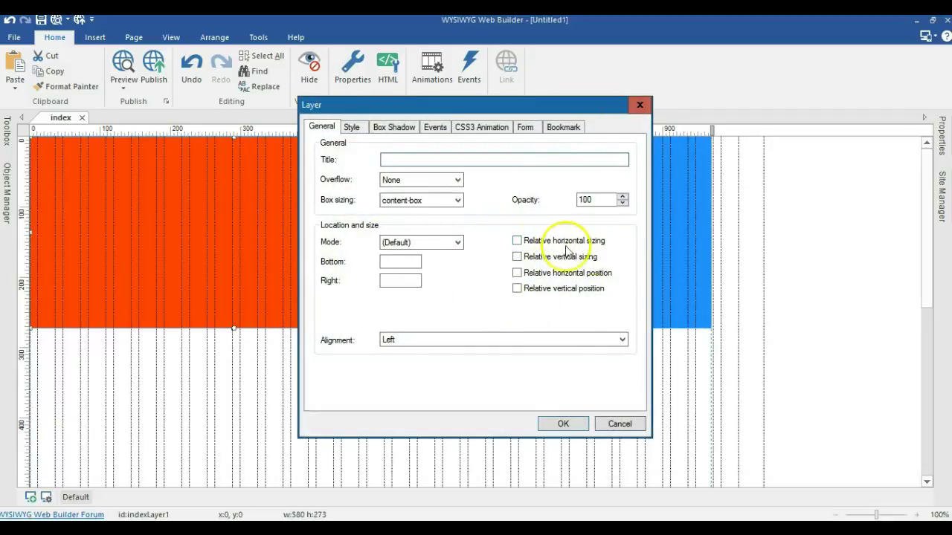
pyautogui.click(518, 241)
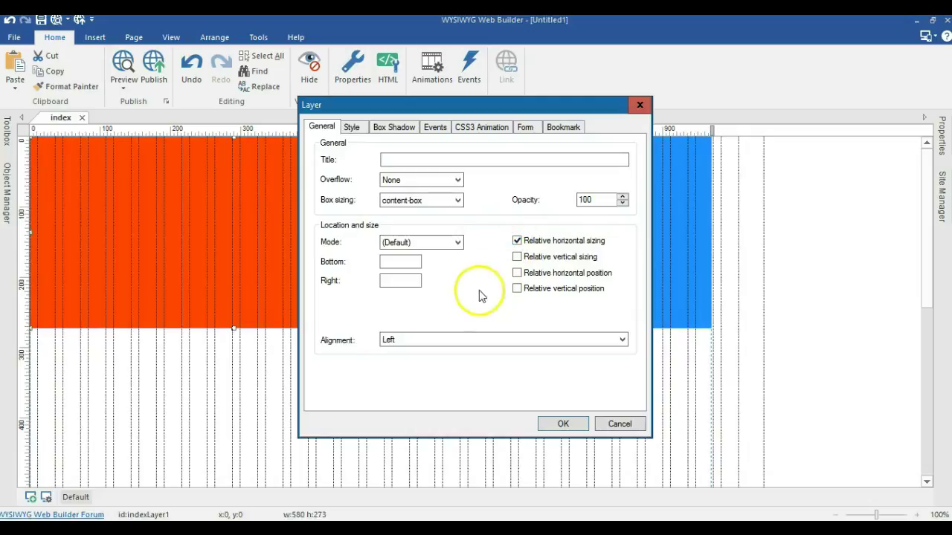
pyautogui.click(408, 339)
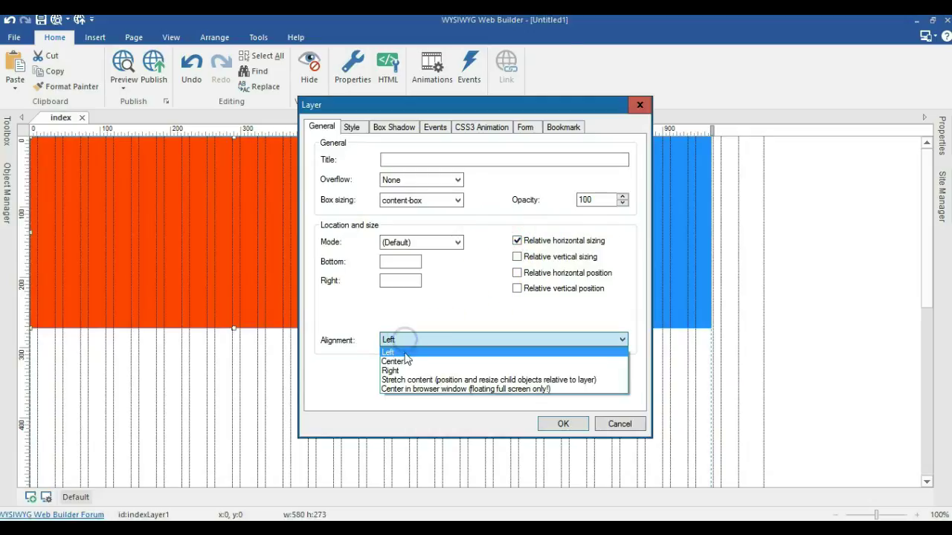
pyautogui.click(402, 361)
pyautogui.click(550, 424)
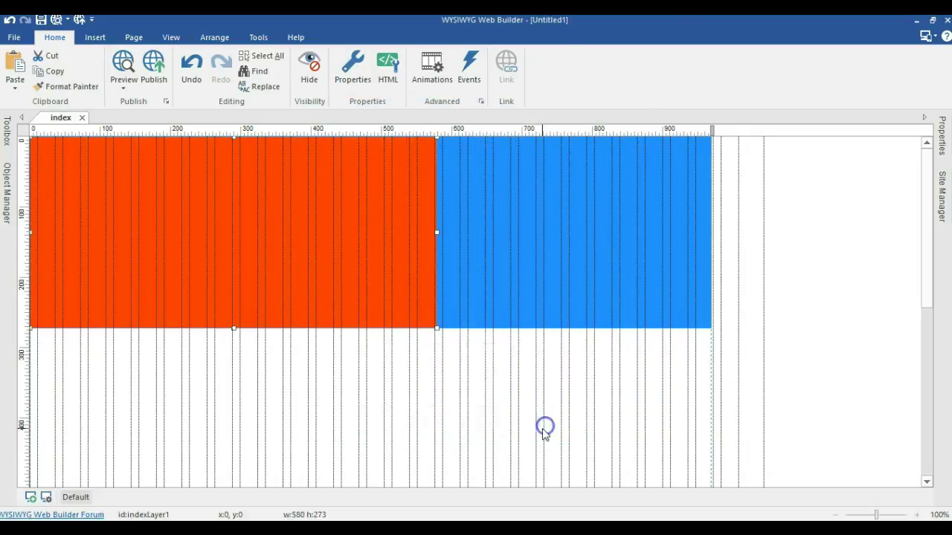
# Step: Make the blue layer's width relative to the browser and set its alignment to Center
pyautogui.doubleClick(552, 282)
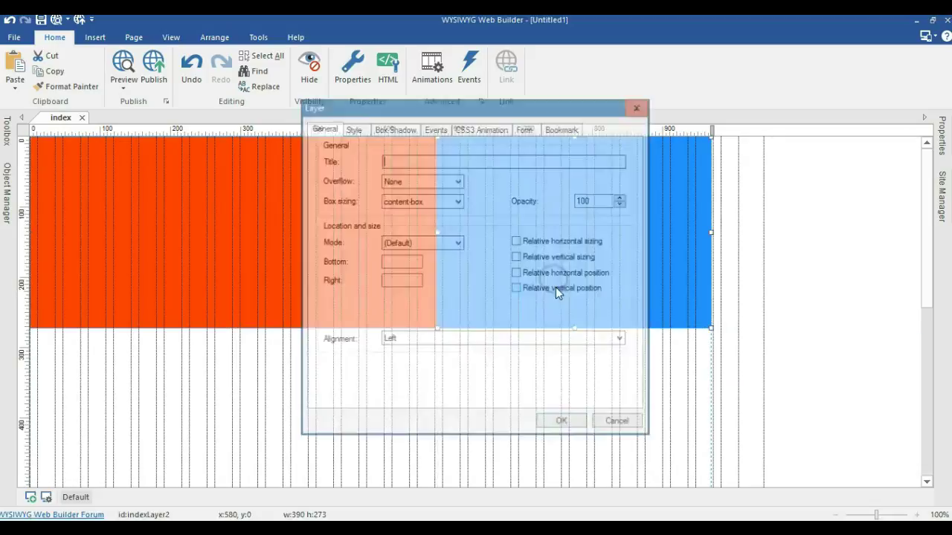
pyautogui.click(535, 243)
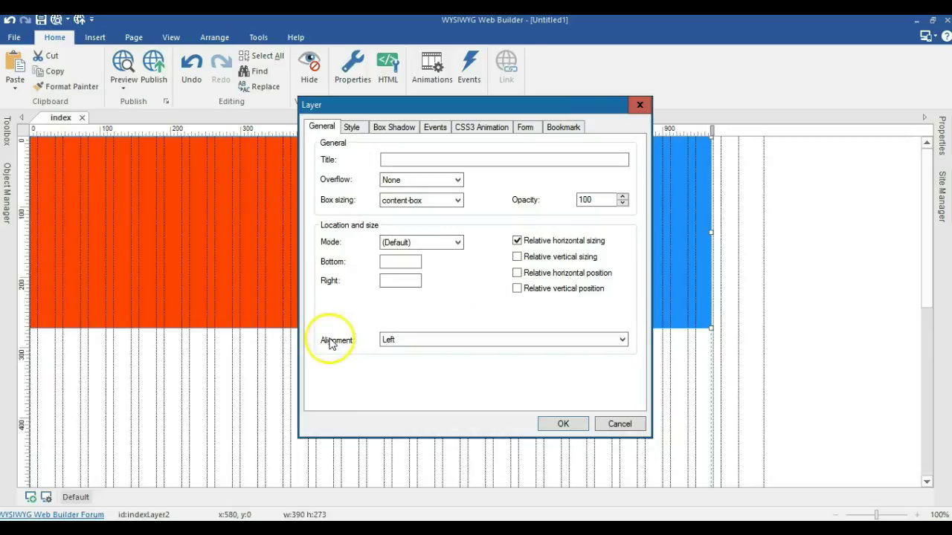
pyautogui.click(403, 340)
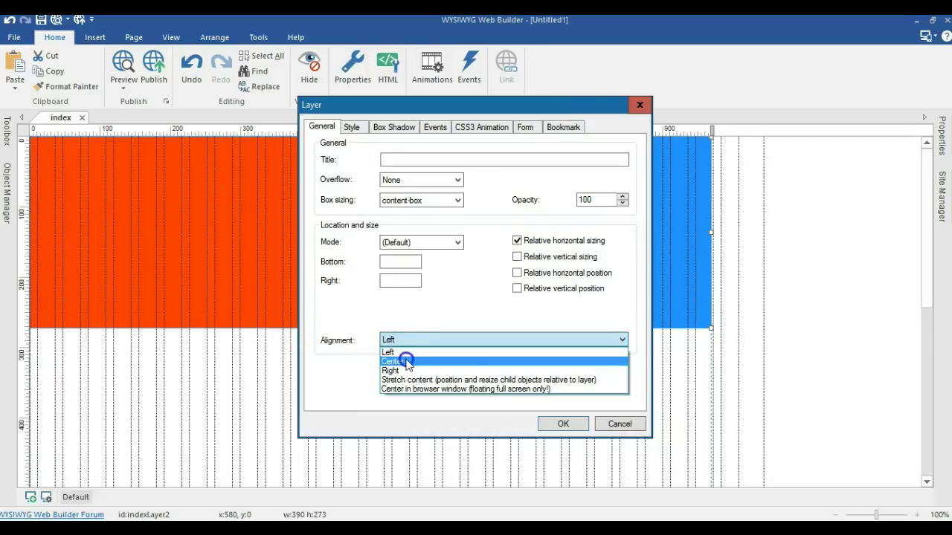
pyautogui.click(406, 361)
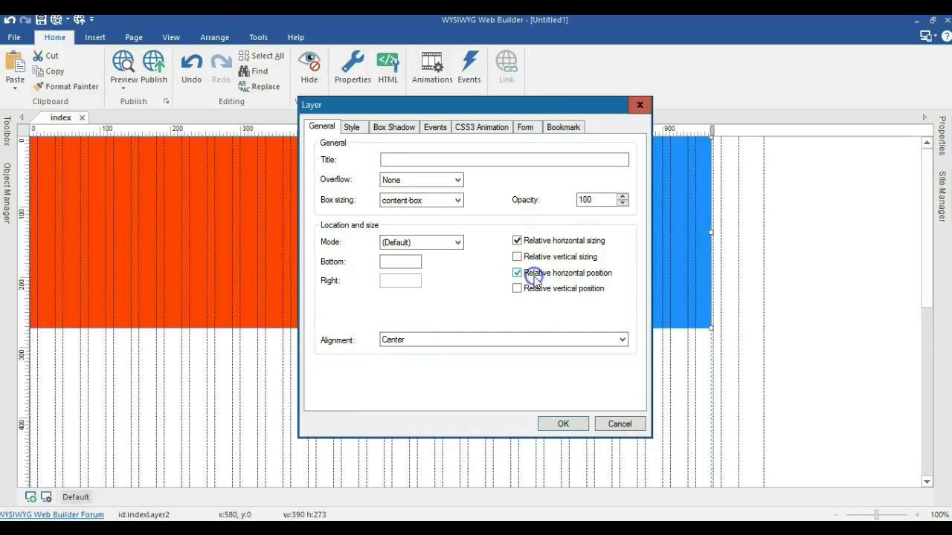
pyautogui.click(546, 424)
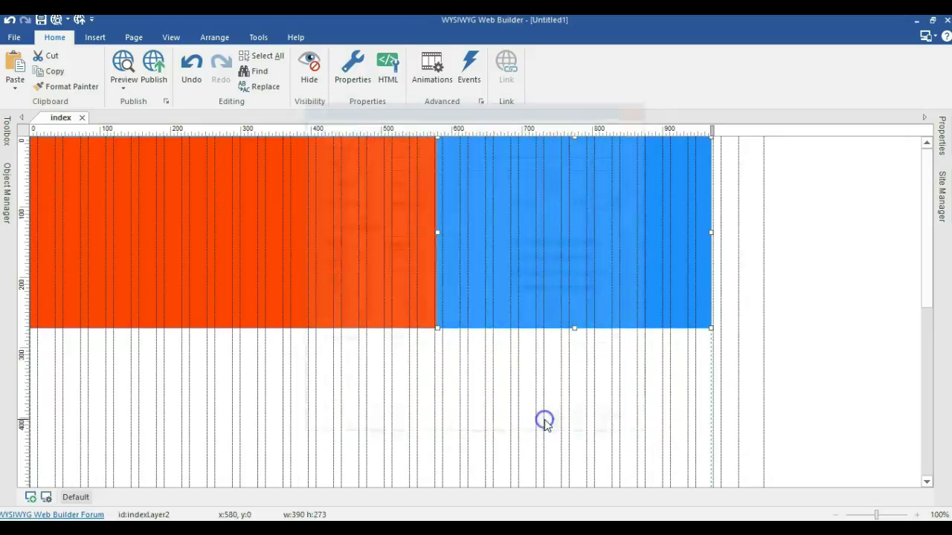
pyautogui.press('F5')
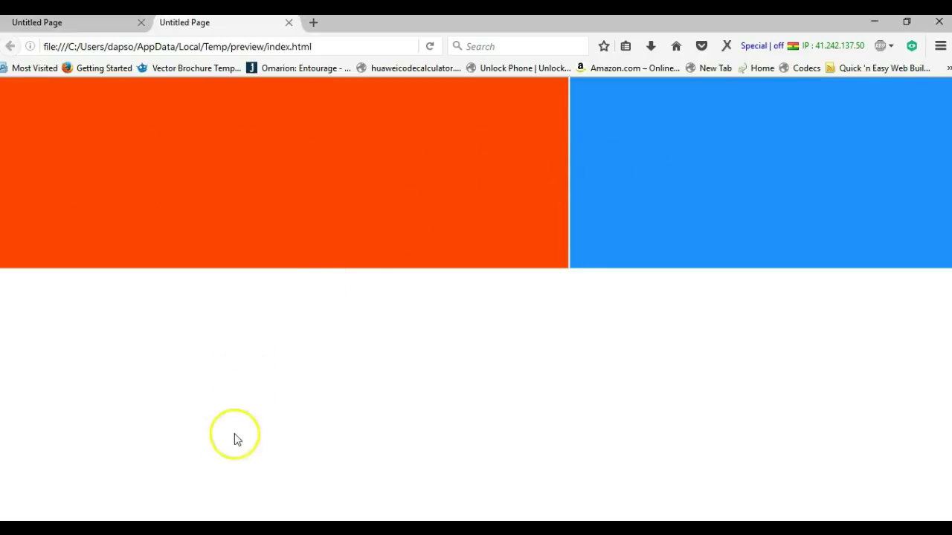
# Step: Close the Firefox preview and return to the page editor
pyautogui.hotkey('alt', 'F4')
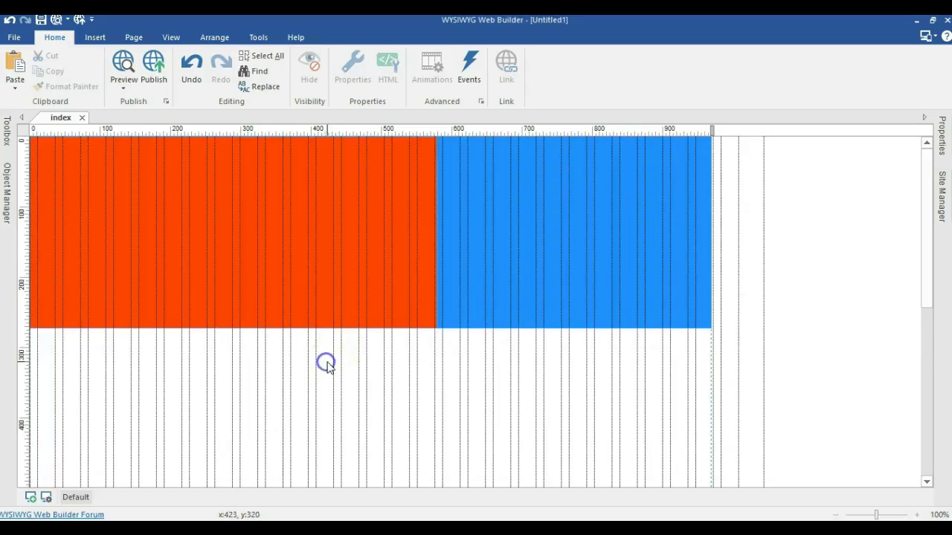
# Step: Paste a copy of the orange layer below the bands and enlarge it to about 970 by 370
pyautogui.scroll(-2, 328, 364)
pyautogui.scroll(-1, 283, 330)
pyautogui.scroll(-2, 283, 322)
pyautogui.scroll(1, 275, 318)
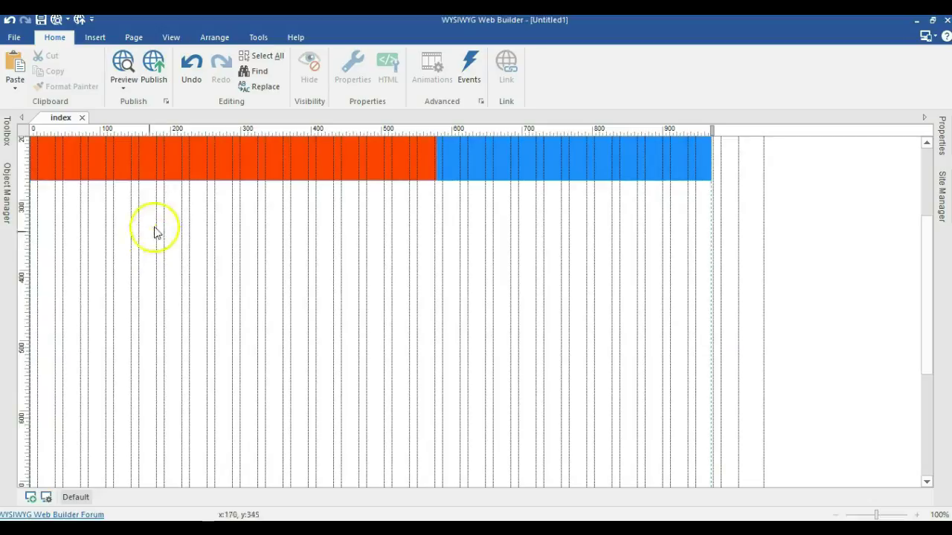
pyautogui.click(160, 161)
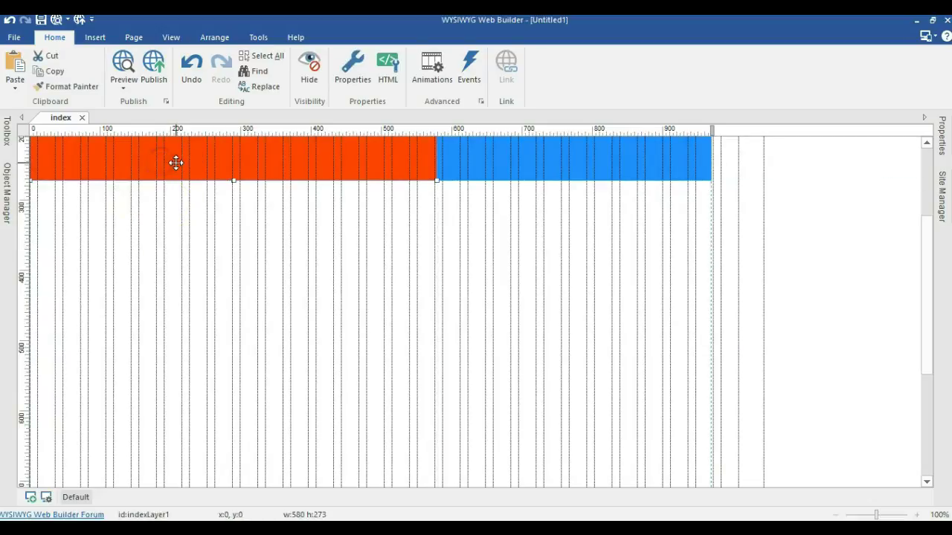
pyautogui.rightClick(176, 163)
pyautogui.click(240, 37)
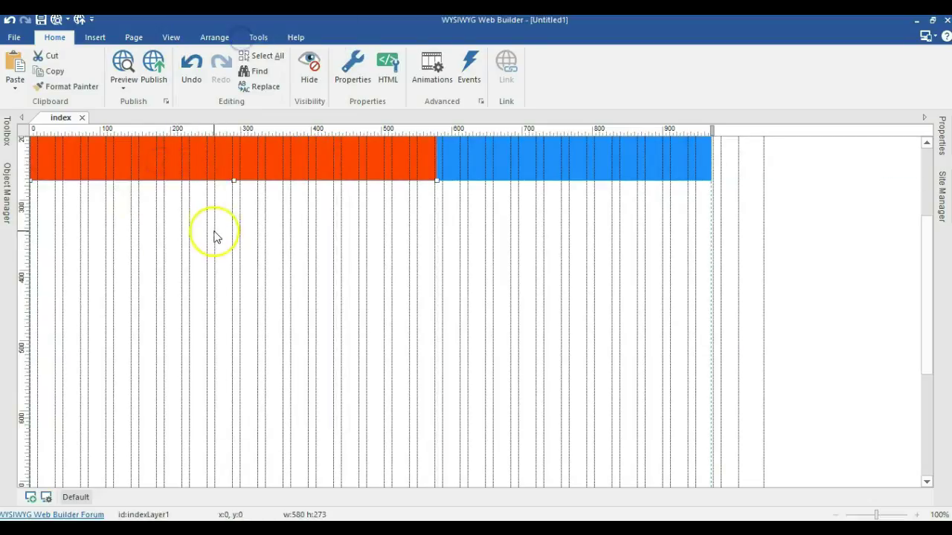
pyautogui.click(215, 234)
pyautogui.hotkey('ctrl', 'v')
pyautogui.moveTo(359, 285)
pyautogui.mouseDown()
pyautogui.moveTo(108, 291)
pyautogui.moveTo(89, 257)
pyautogui.mouseUp()
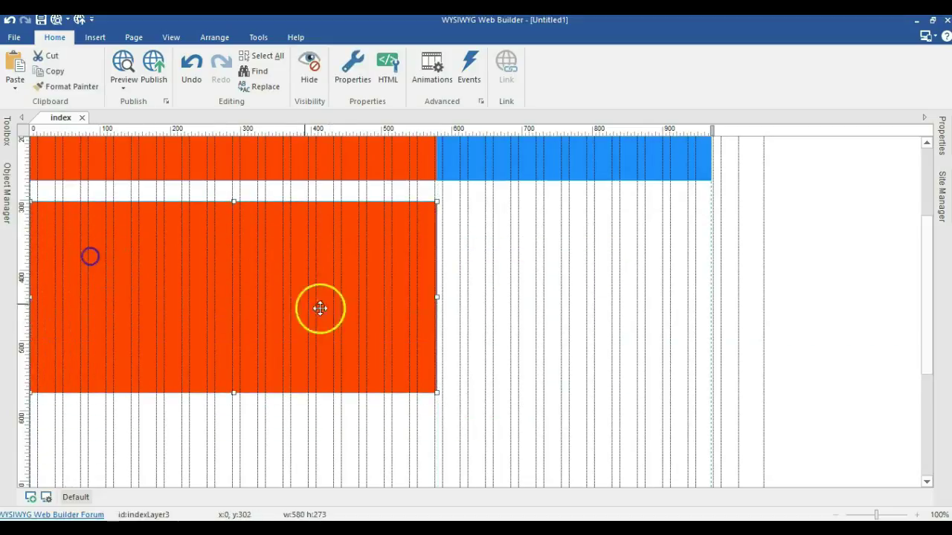
pyautogui.moveTo(440, 398); pyautogui.dragTo(711, 461)
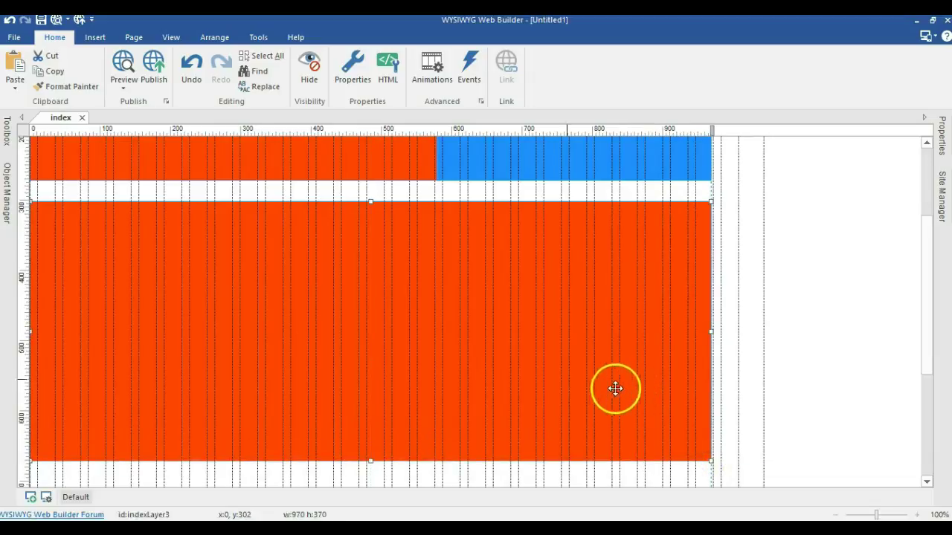
# Step: Insert a Ready-to-use Java Scripts object on the large orange layer, choosing Google Maps
pyautogui.click(7, 132)
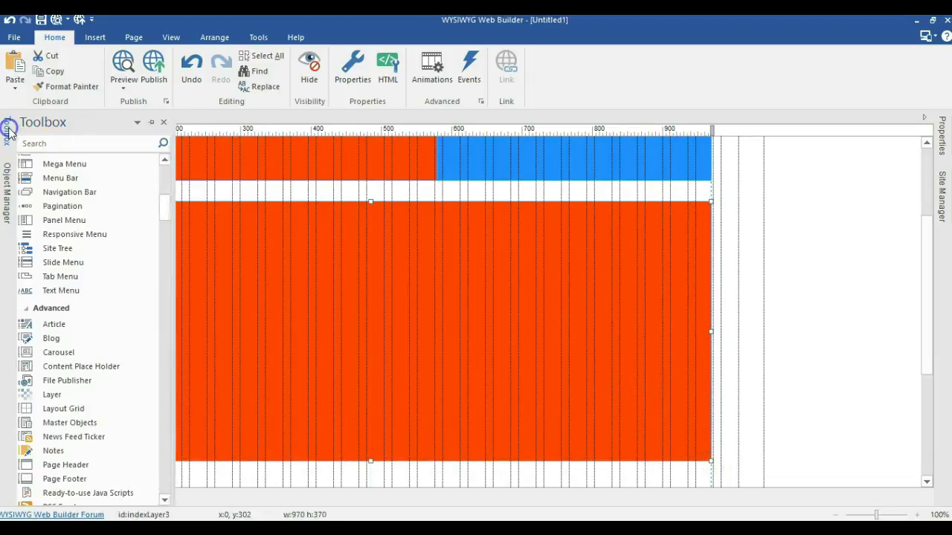
pyautogui.scroll(-1, 53, 323)
pyautogui.scroll(-1, 55, 342)
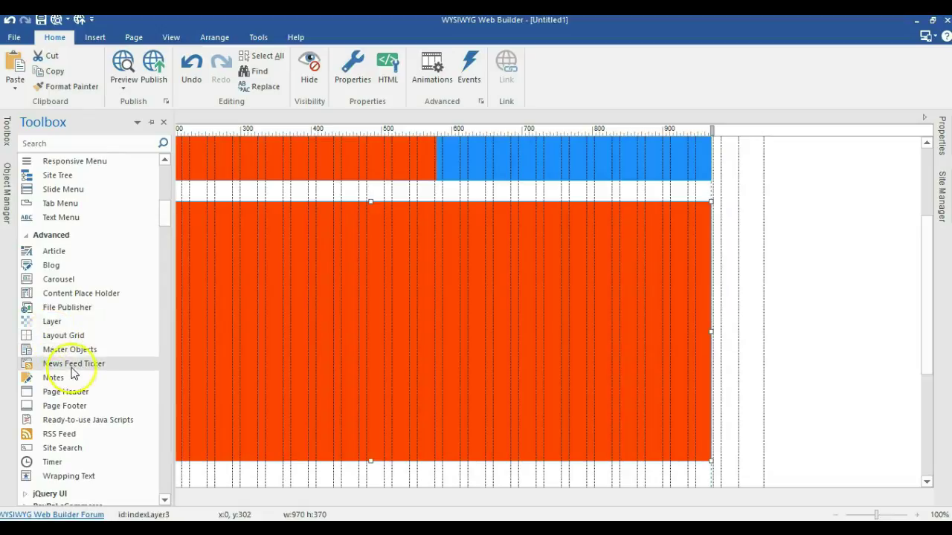
pyautogui.click(83, 421)
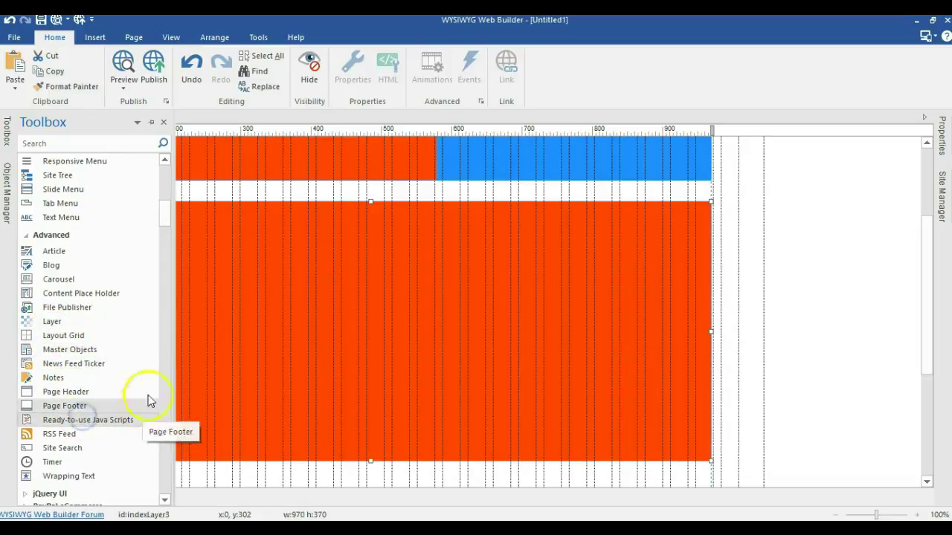
pyautogui.moveTo(218, 246); pyautogui.dragTo(411, 380)
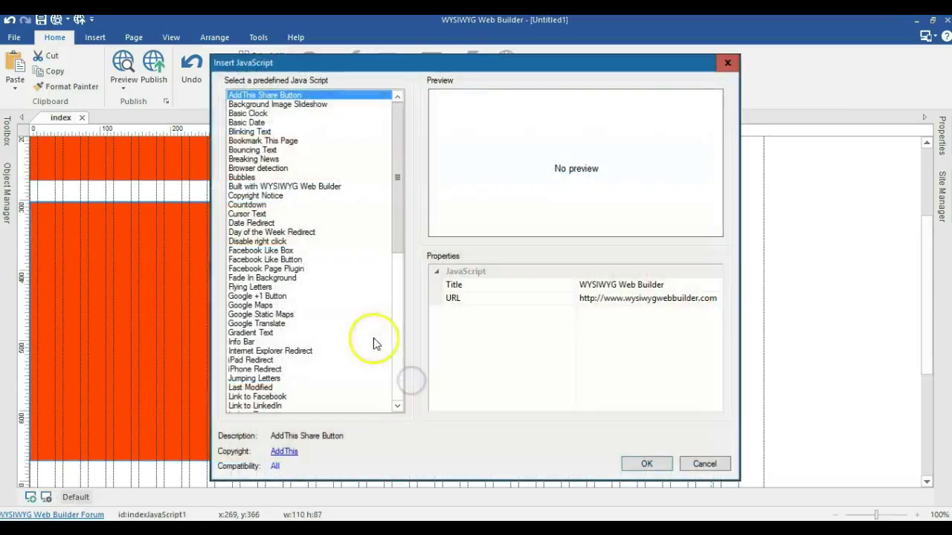
pyautogui.press('g')
pyautogui.click(252, 305)
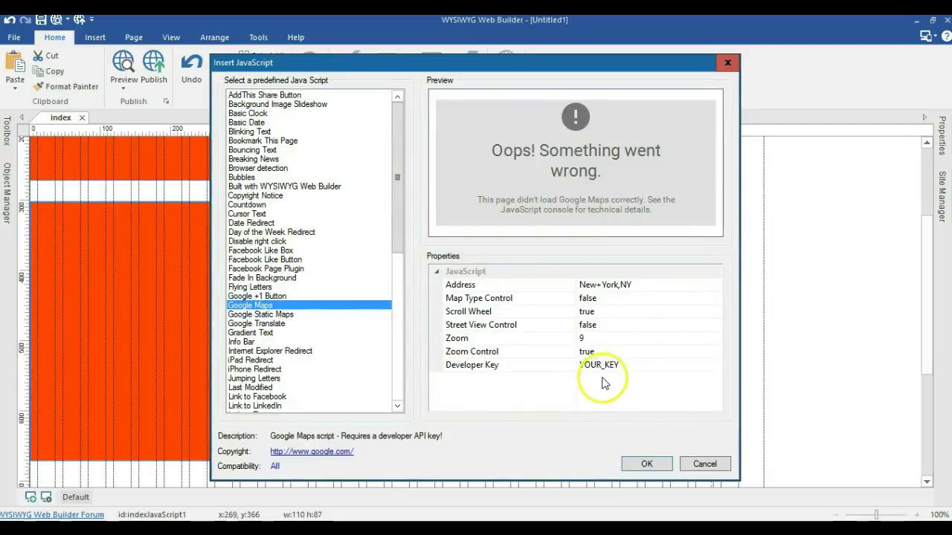
pyautogui.click(637, 466)
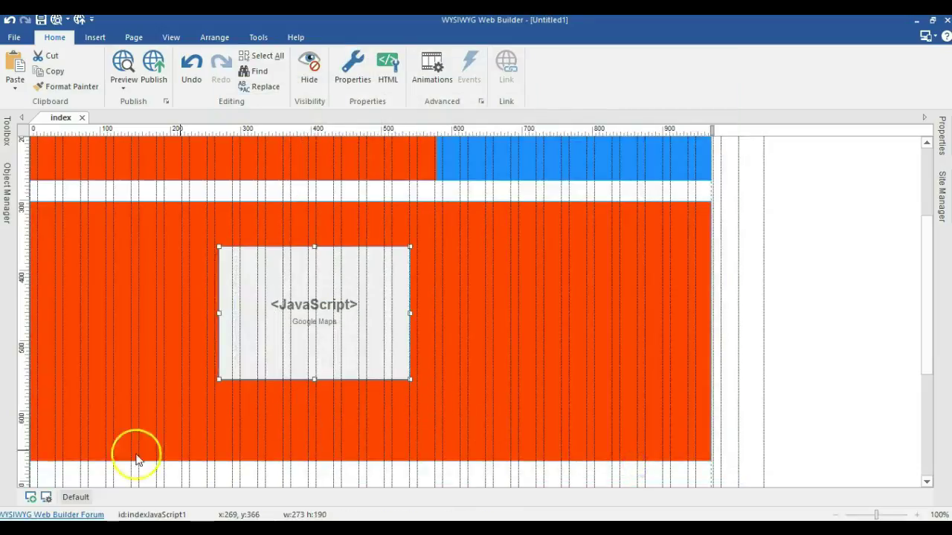
# Step: Enter the map's developer key and set Scroll Wheel zooming to false
pyautogui.doubleClick(368, 335)
pyautogui.click(484, 365)
pyautogui.click(446, 362)
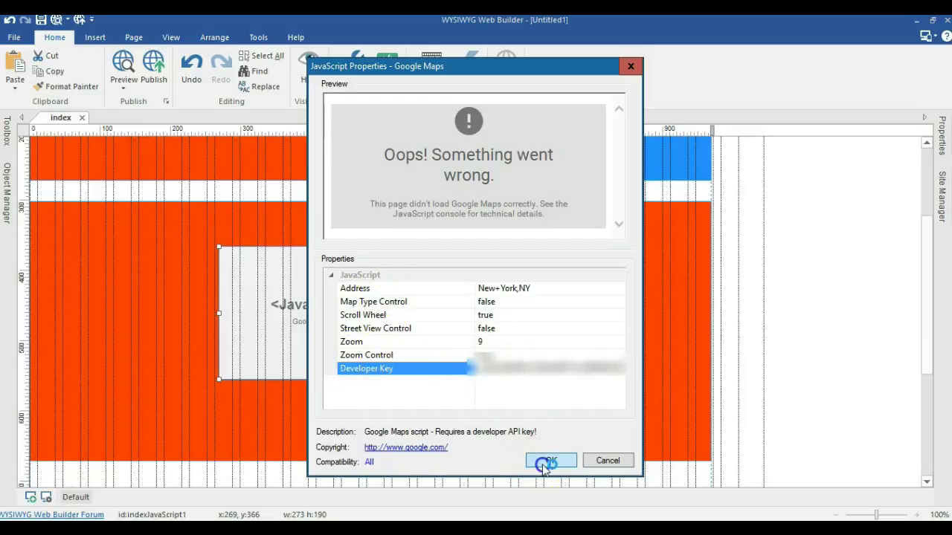
pyautogui.click(617, 315)
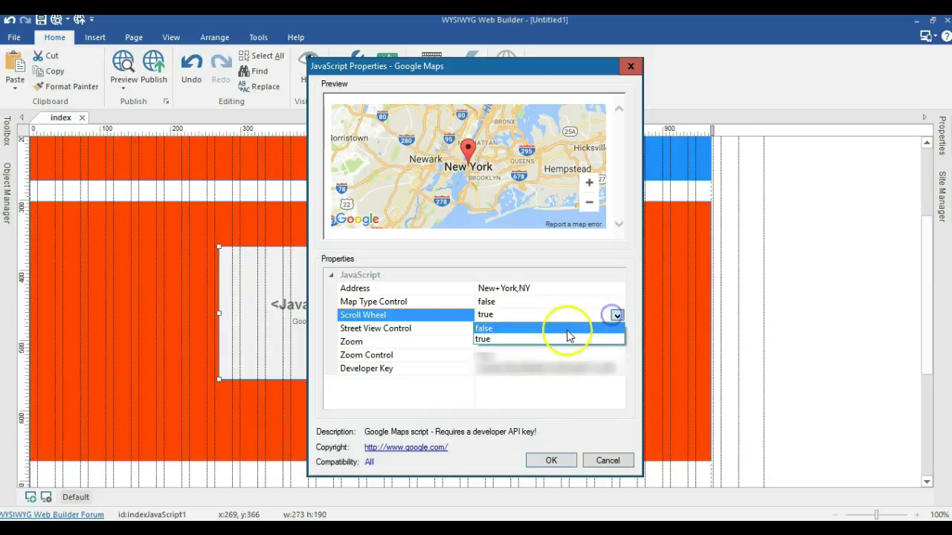
pyautogui.click(567, 330)
# Step: Move the map to the layer's left edge and set its size to 968 by 333
pyautogui.click(554, 459)
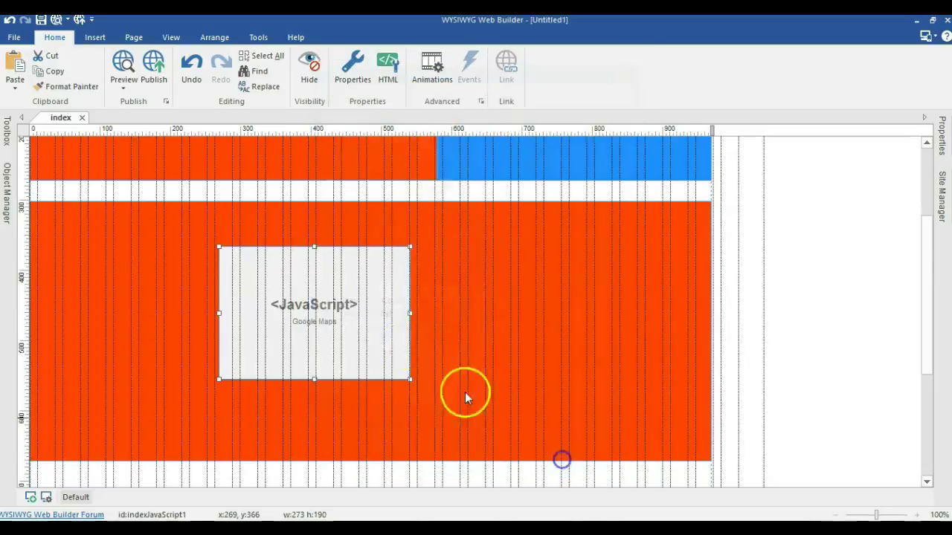
pyautogui.moveTo(305, 273)
pyautogui.mouseDown()
pyautogui.moveTo(142, 275)
pyautogui.moveTo(131, 258)
pyautogui.mouseUp()
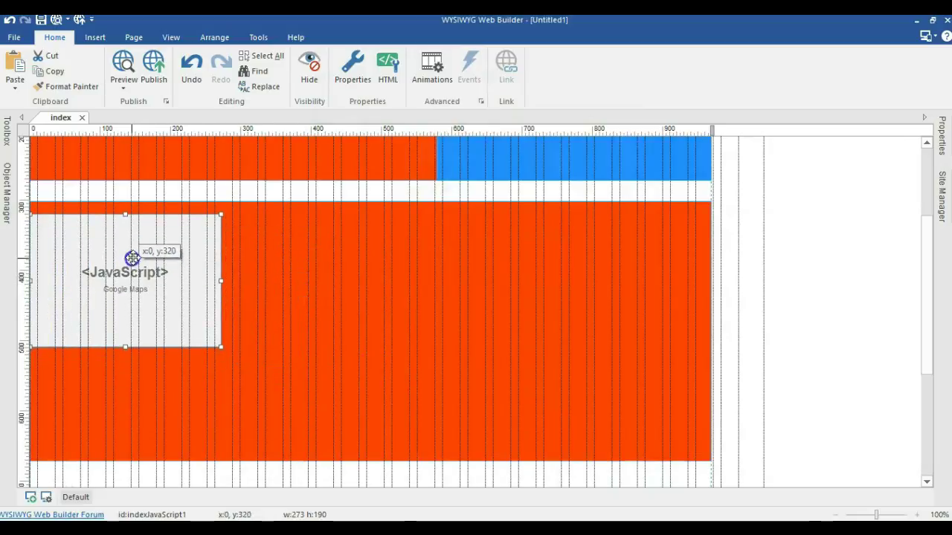
pyautogui.moveTo(220, 346); pyautogui.dragTo(702, 449)
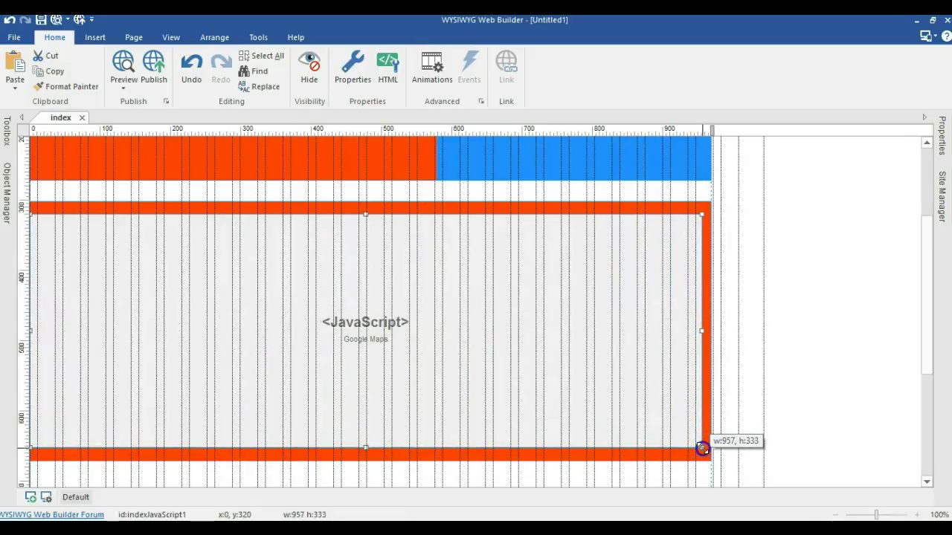
pyautogui.moveTo(702, 449); pyautogui.dragTo(705, 449)
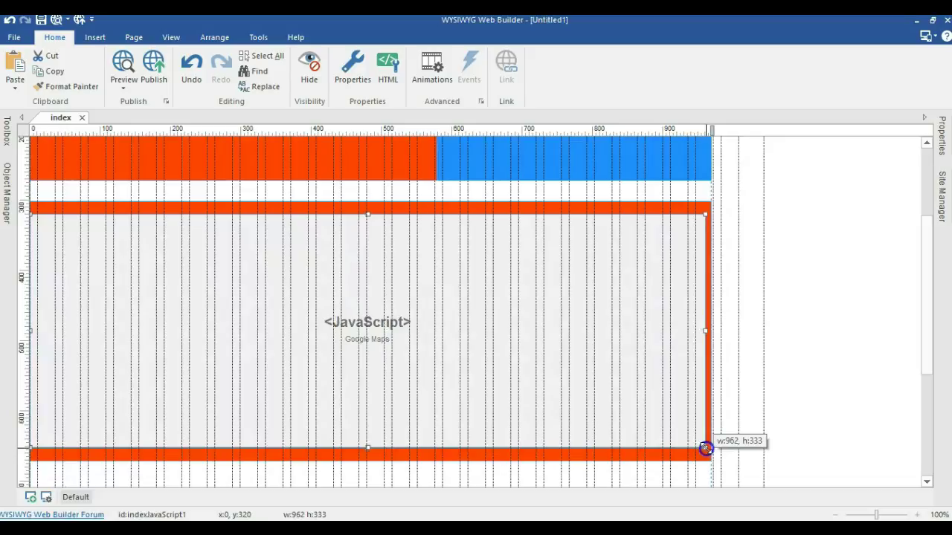
pyautogui.click(940, 138)
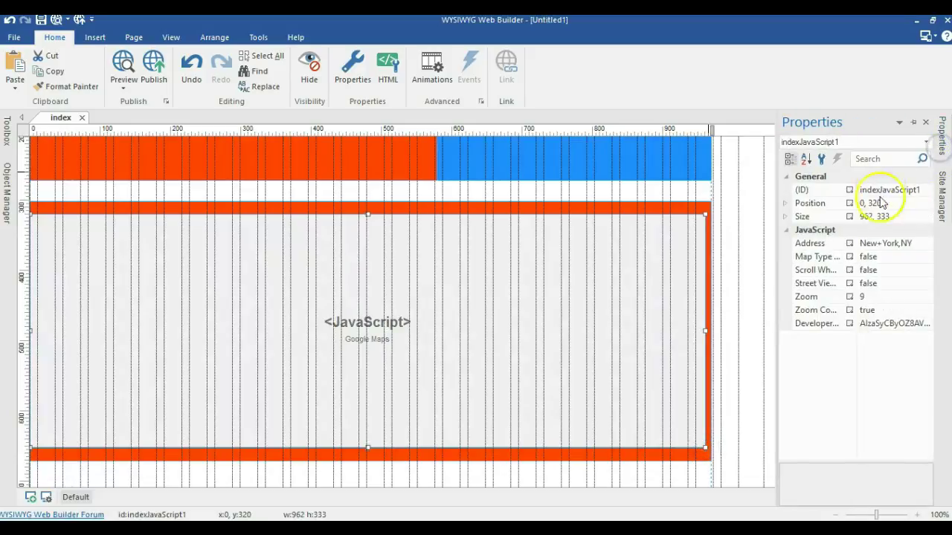
pyautogui.click(870, 216)
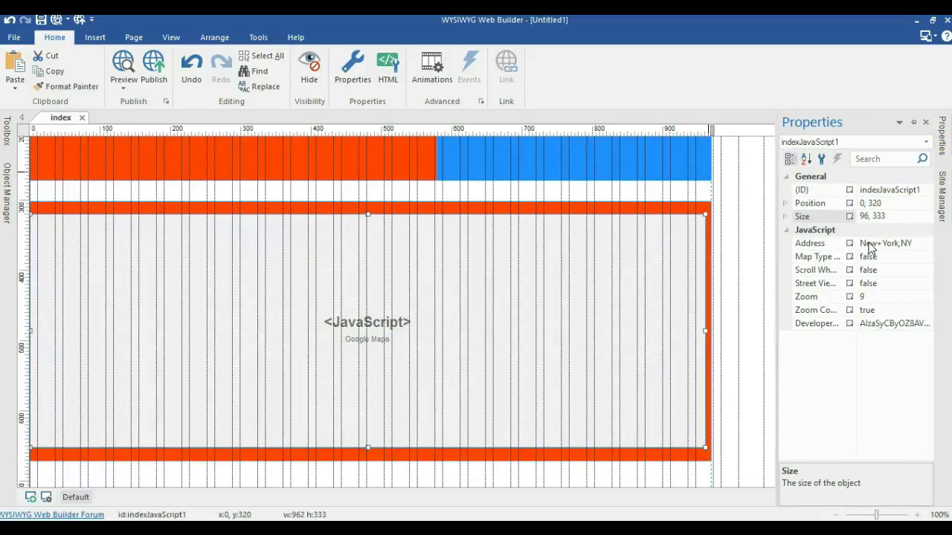
pyautogui.write('8')
pyautogui.press('Return')
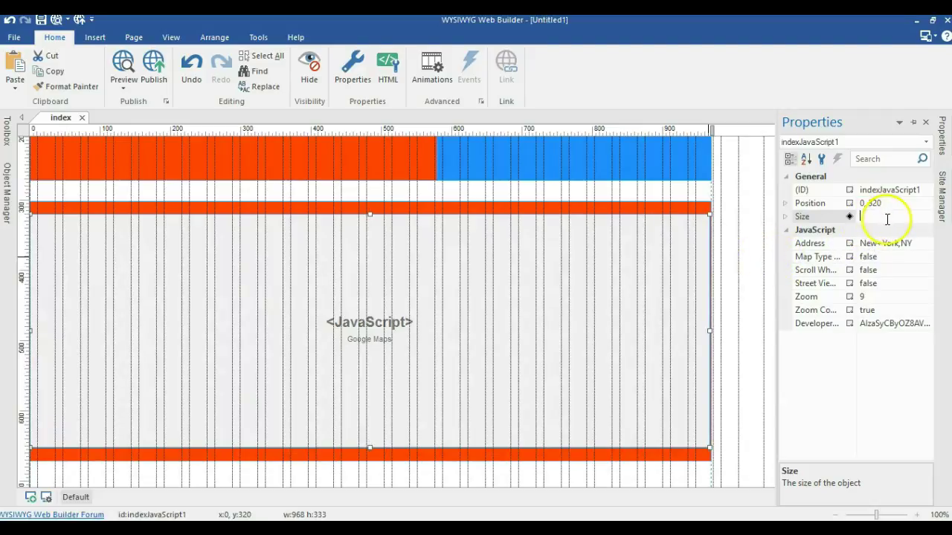
# Step: Check the page's width setting in the Properties panel, then reselect the map
pyautogui.click(743, 235)
pyautogui.click(662, 249)
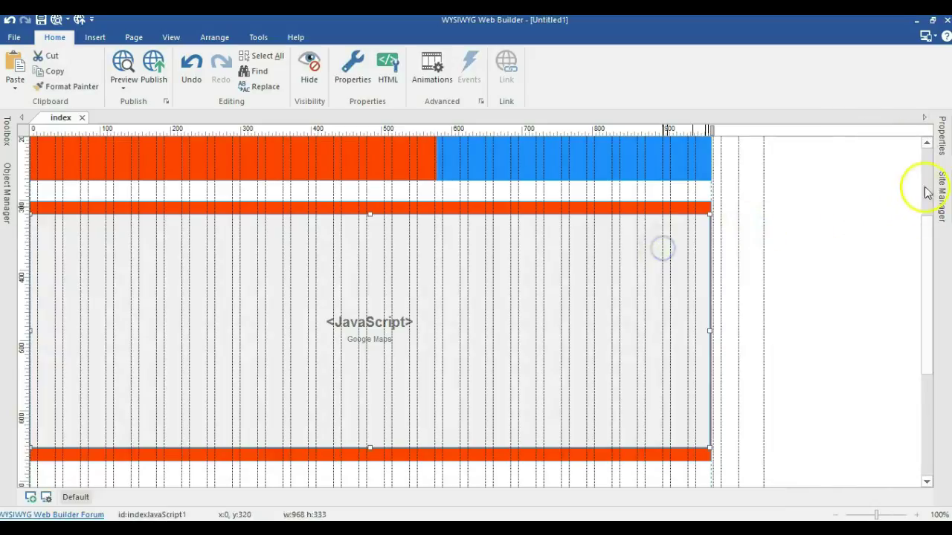
pyautogui.click(733, 249)
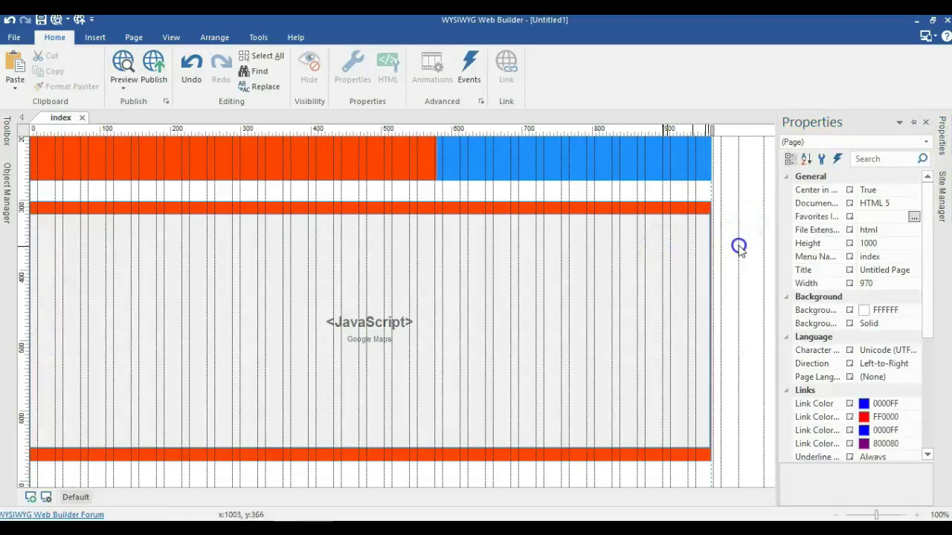
pyautogui.moveTo(595, 284); pyautogui.dragTo(595, 282)
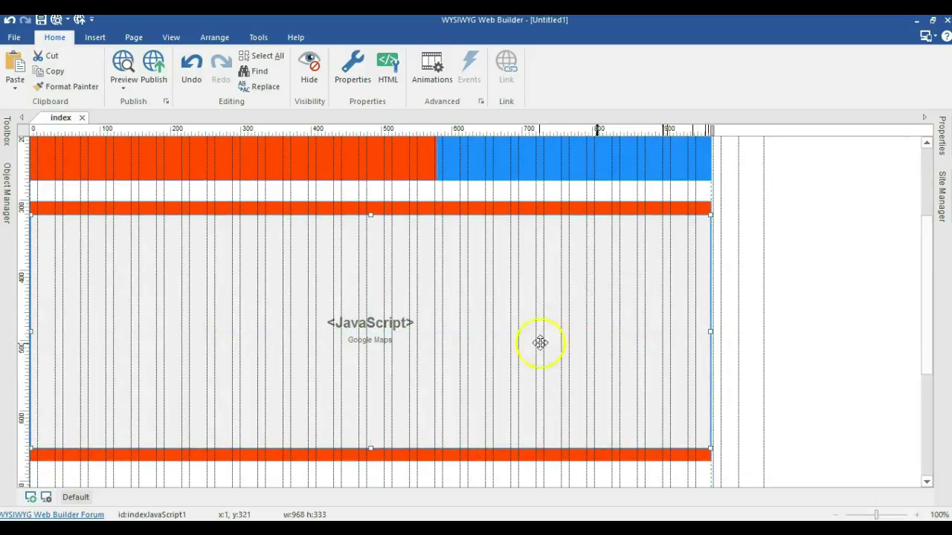
pyautogui.scroll(-1, 539, 343)
# Step: Open and cancel the large orange layer's Layer dialog, then reopen it
pyautogui.doubleClick(493, 413)
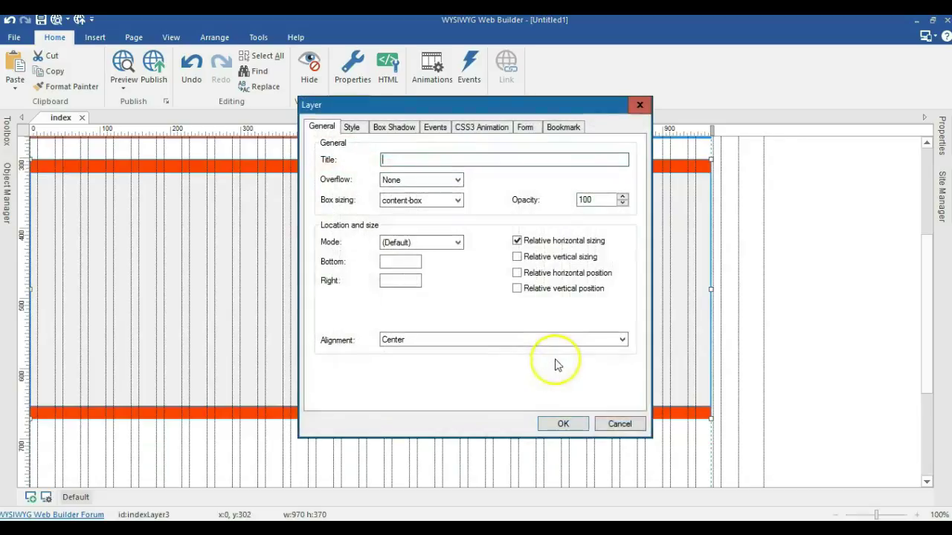
pyautogui.click(620, 424)
pyautogui.click(770, 300)
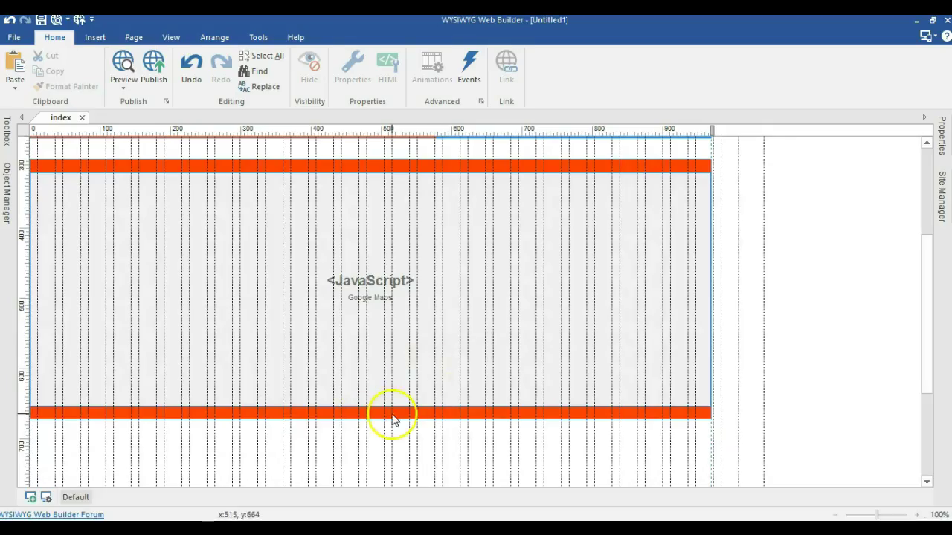
pyautogui.doubleClick(389, 407)
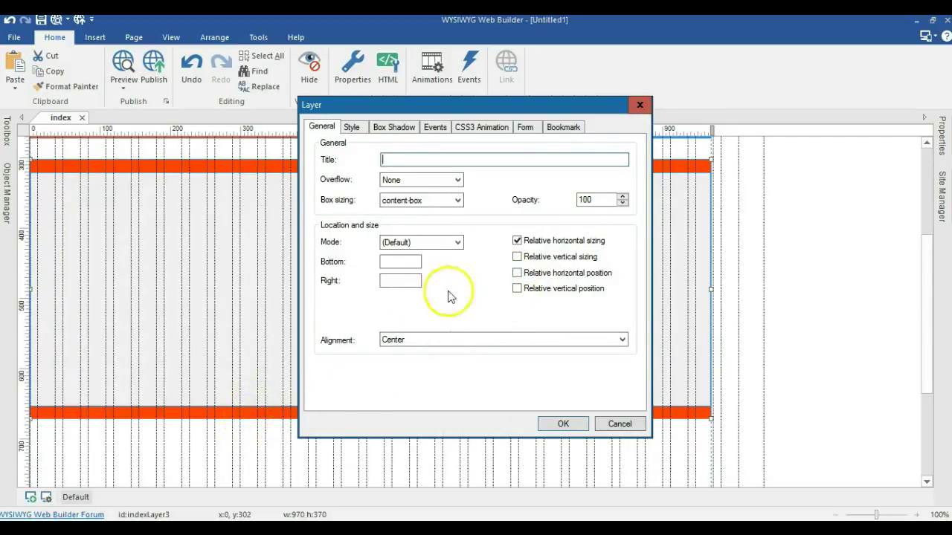
# Step: Set the orange layer's alignment to Stretch content so the New York map fills the browser width
pyautogui.click(404, 340)
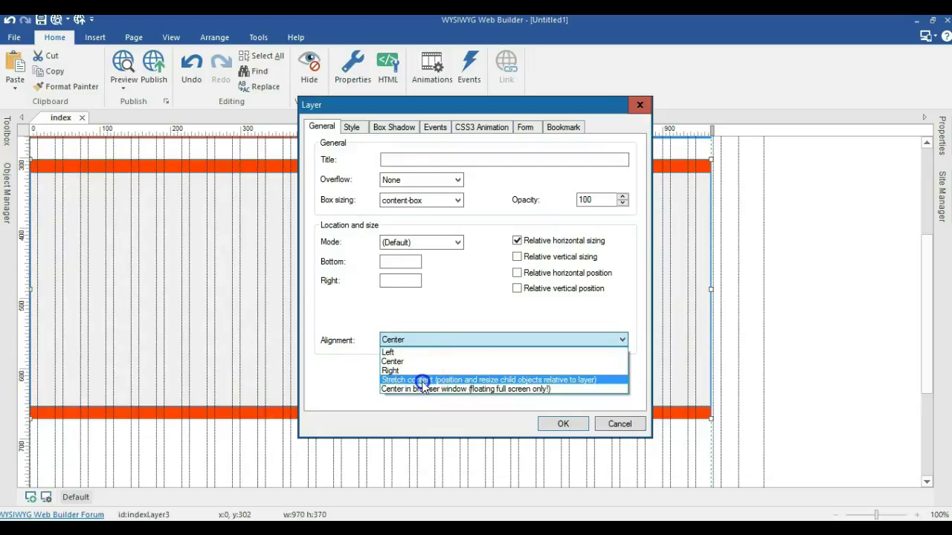
pyautogui.click(422, 380)
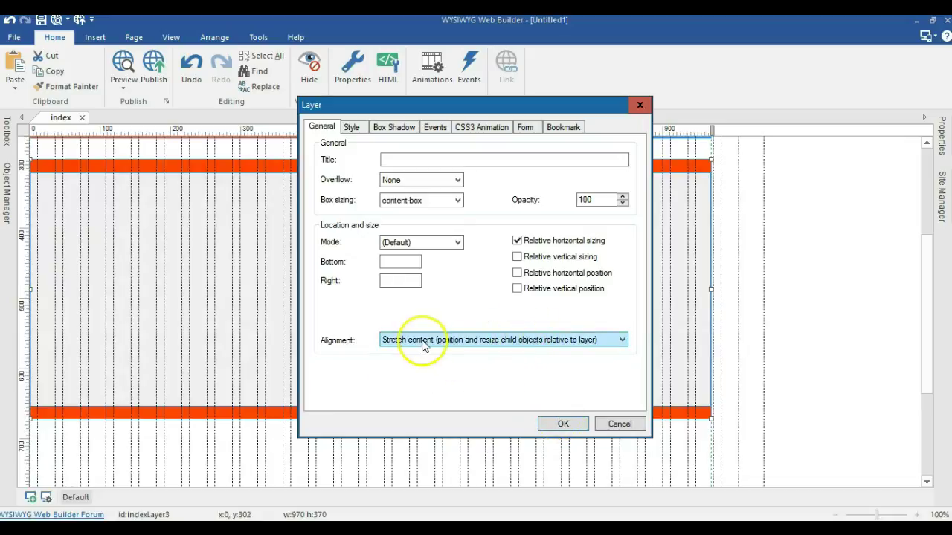
pyautogui.click(559, 424)
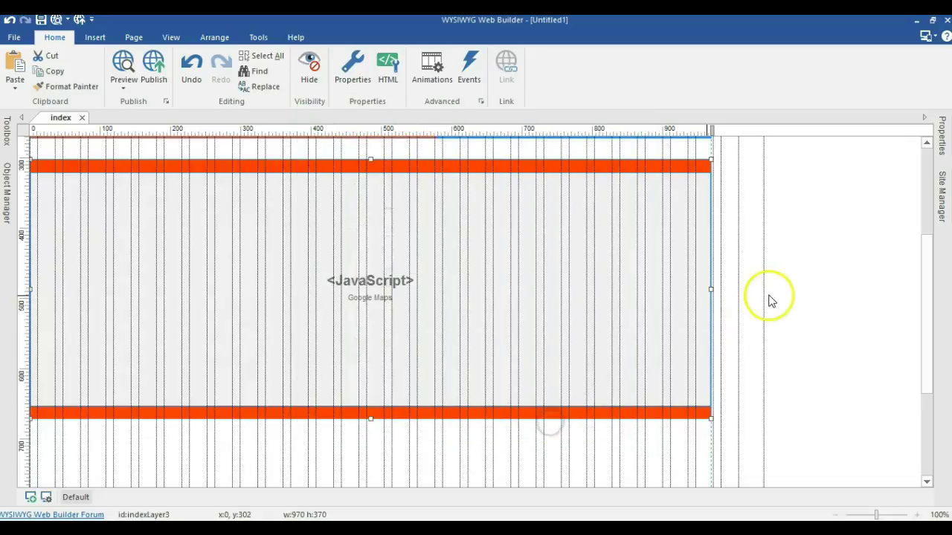